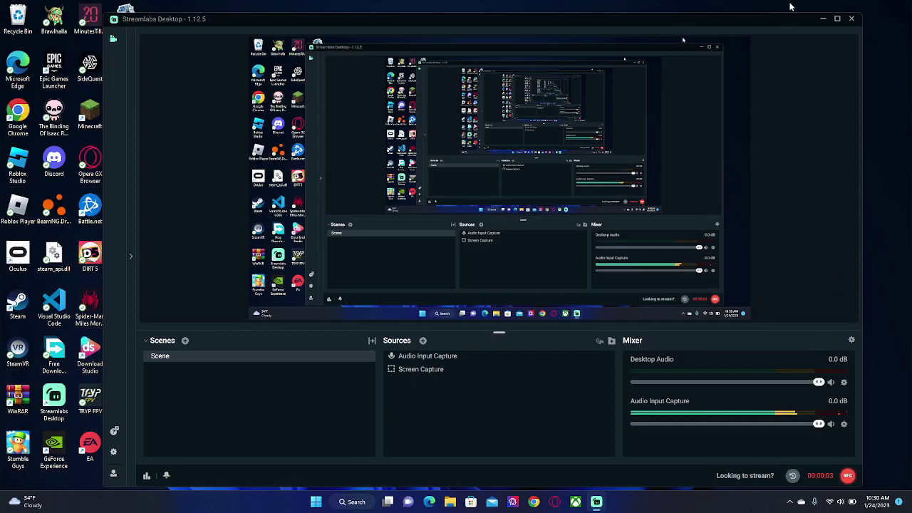
Step: Minimize Streamlabs Desktop to uncover the EA AntiCheat Setup window
left_click(823, 18)
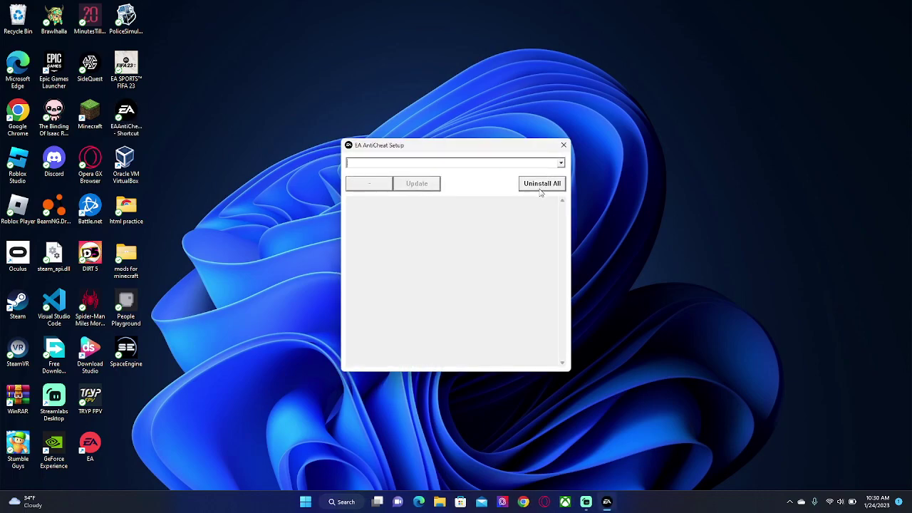
Step: Close the EA AntiCheat Setup window and open the Windows (C:) drive in File Explorer
left_click(563, 145)
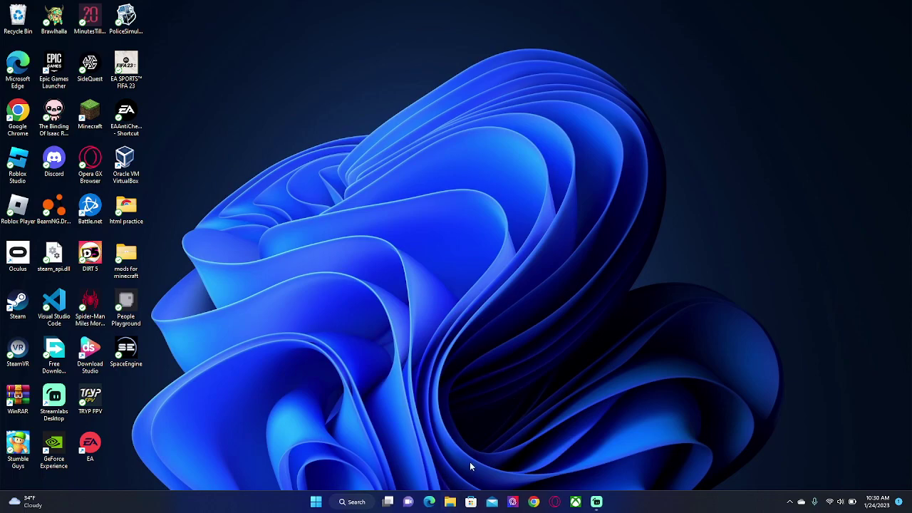
key("super+e")
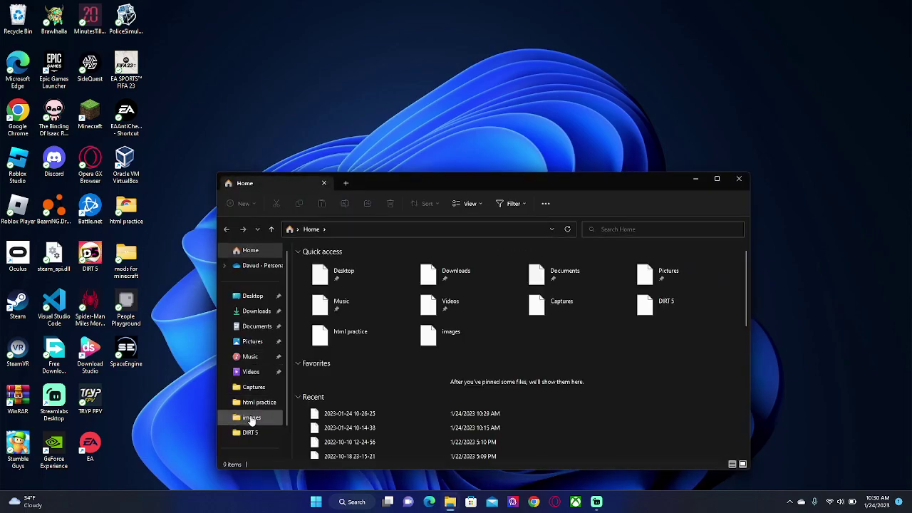
left_click(253, 432)
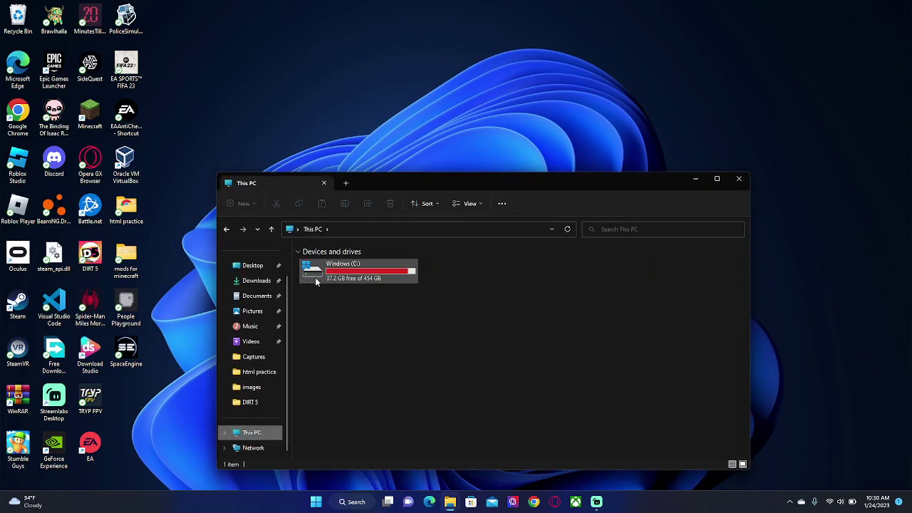
double_click(315, 277)
Step: Go through Program Files (x86), Steam, steamapps and common into the FIFA 23 folder
double_click(358, 352)
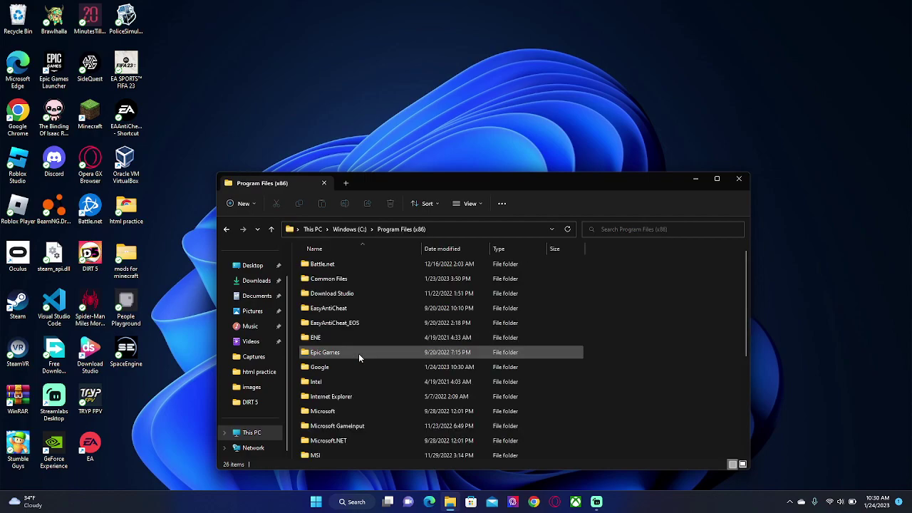
scroll(370, 396, "down", 2)
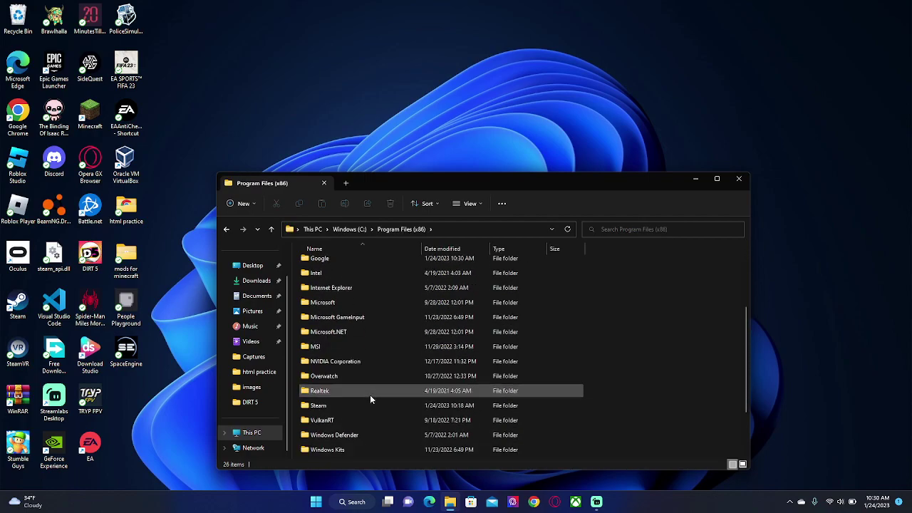
double_click(313, 403)
scroll(327, 363, "down", 3)
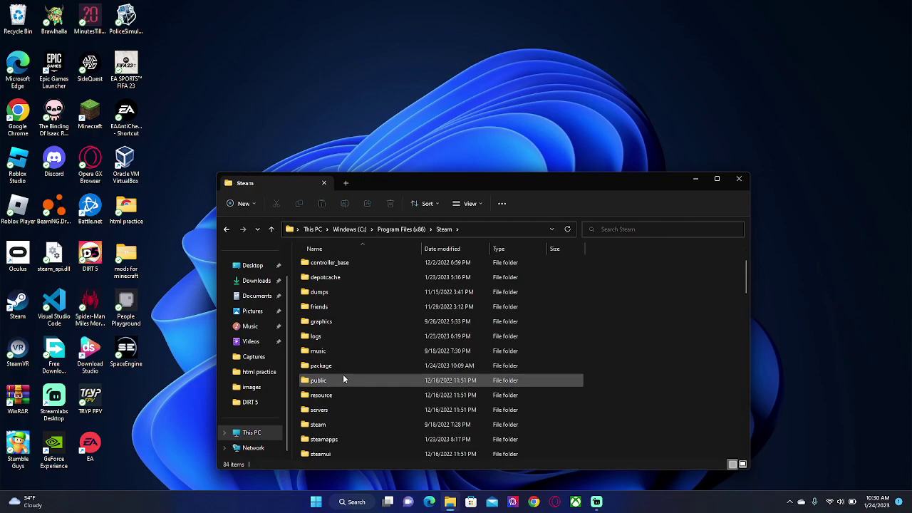
double_click(339, 413)
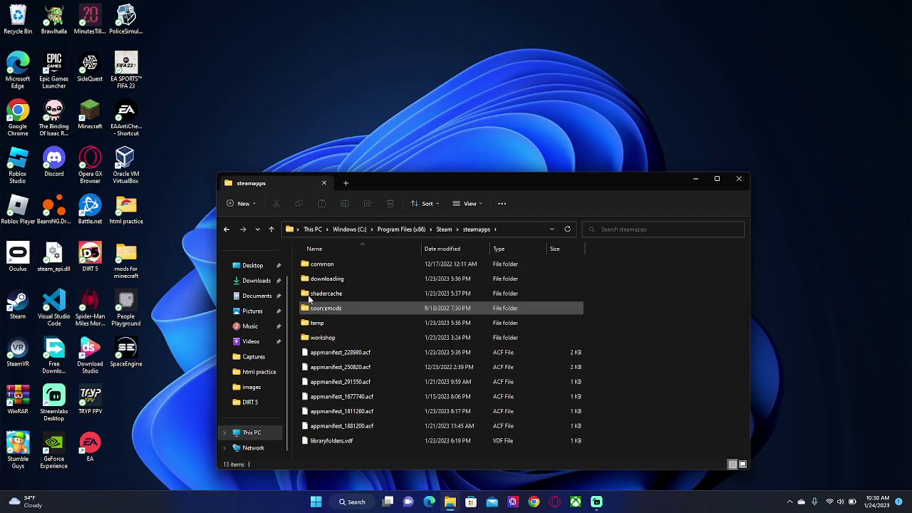
double_click(308, 265)
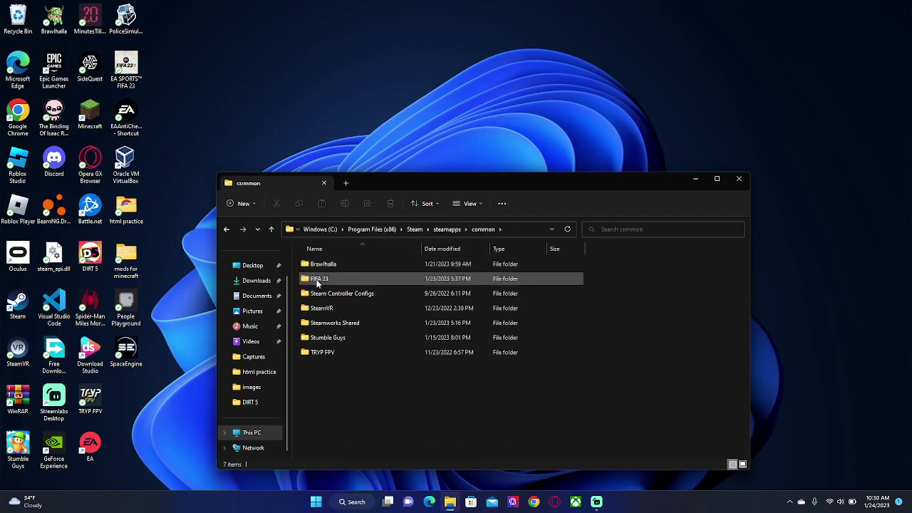
double_click(310, 278)
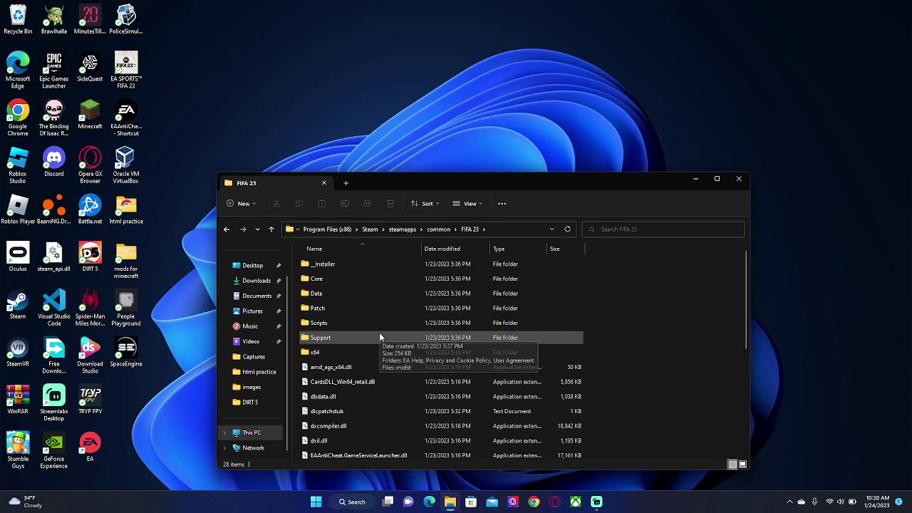
scroll(379, 335, "down", 2)
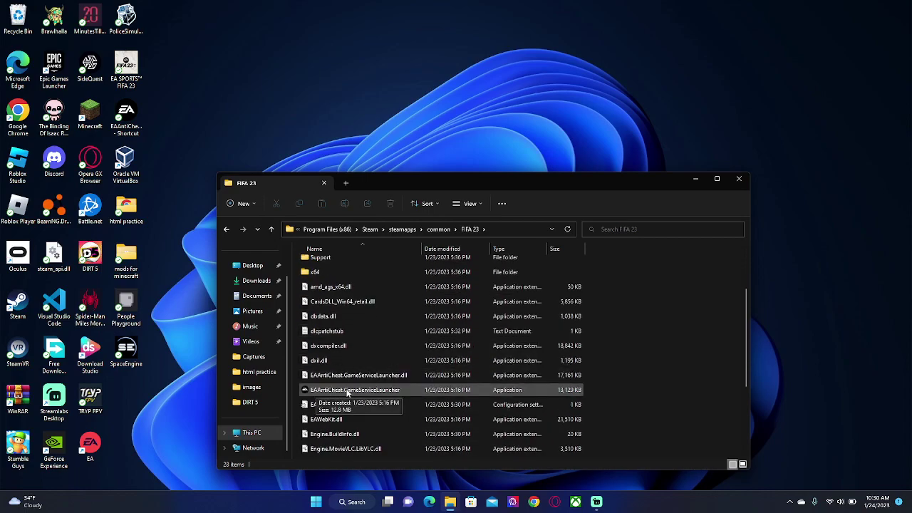
right_click(382, 376)
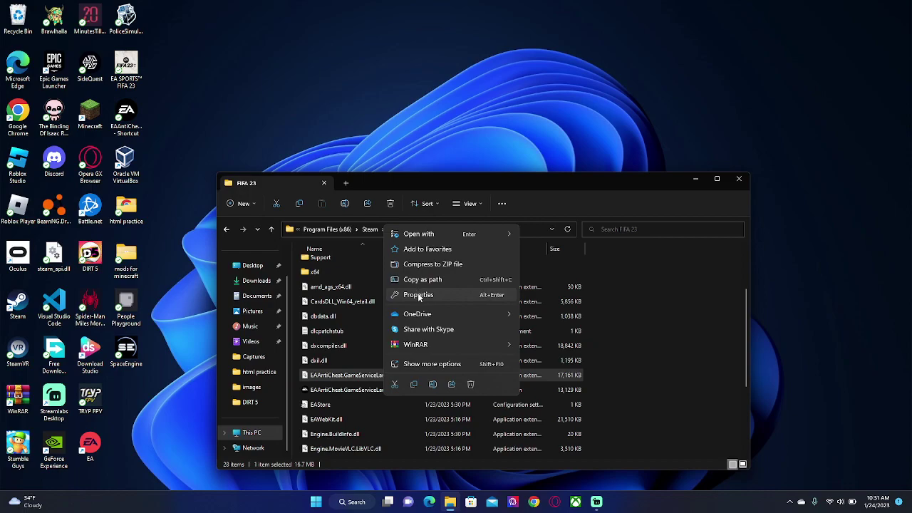
left_click(418, 296)
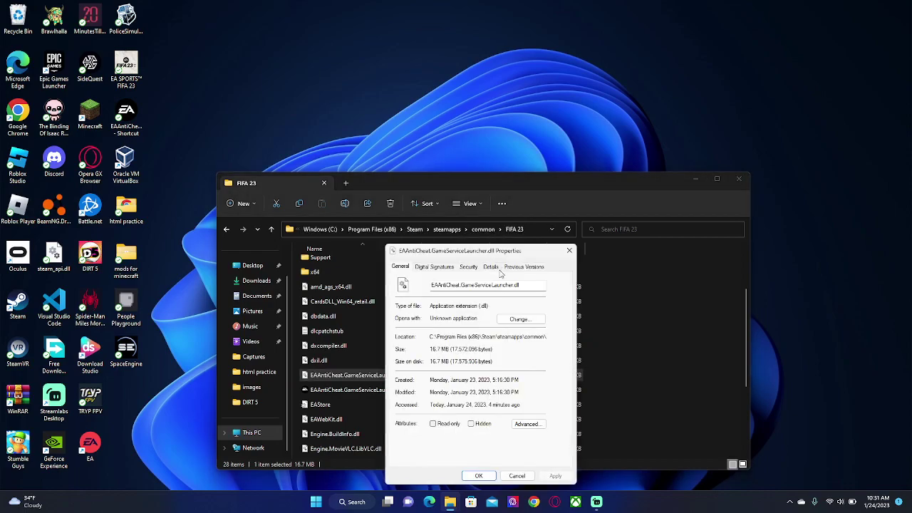
left_click(439, 268)
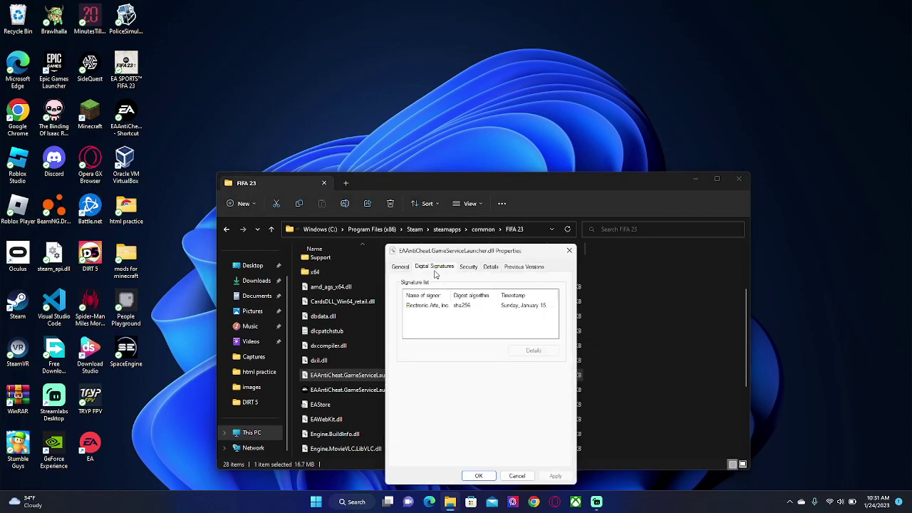
left_click(451, 307)
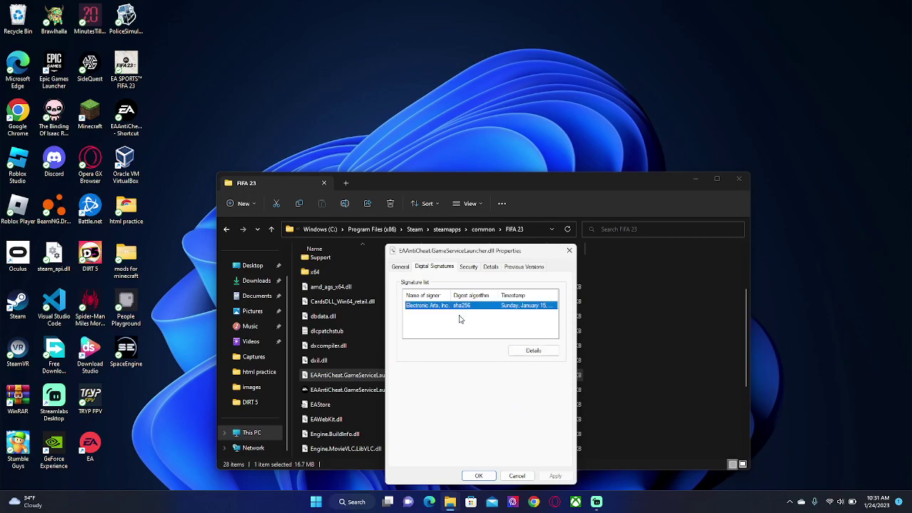
left_click(524, 352)
left_click(549, 378)
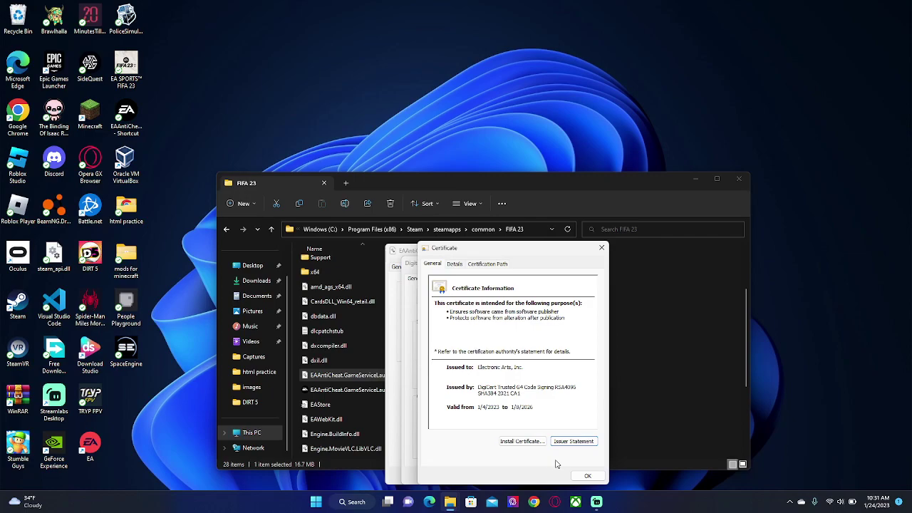
left_click(587, 475)
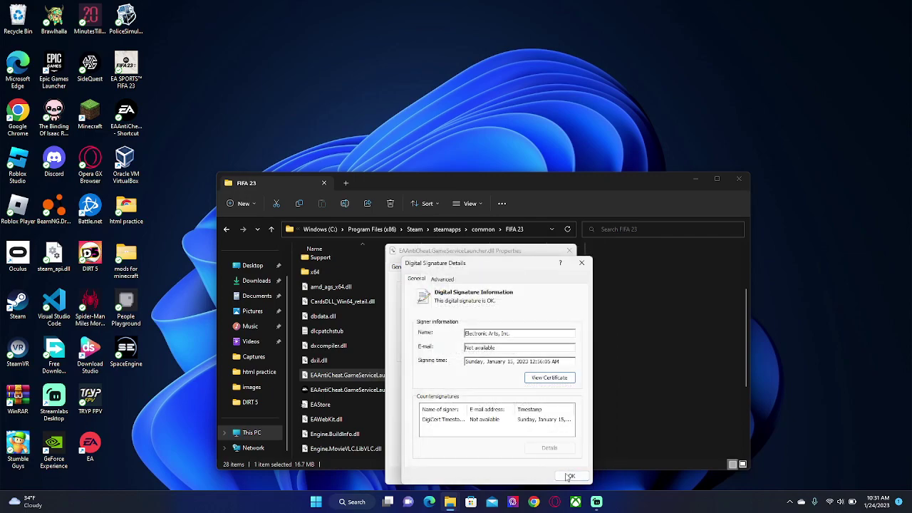
left_click(570, 476)
left_click(479, 476)
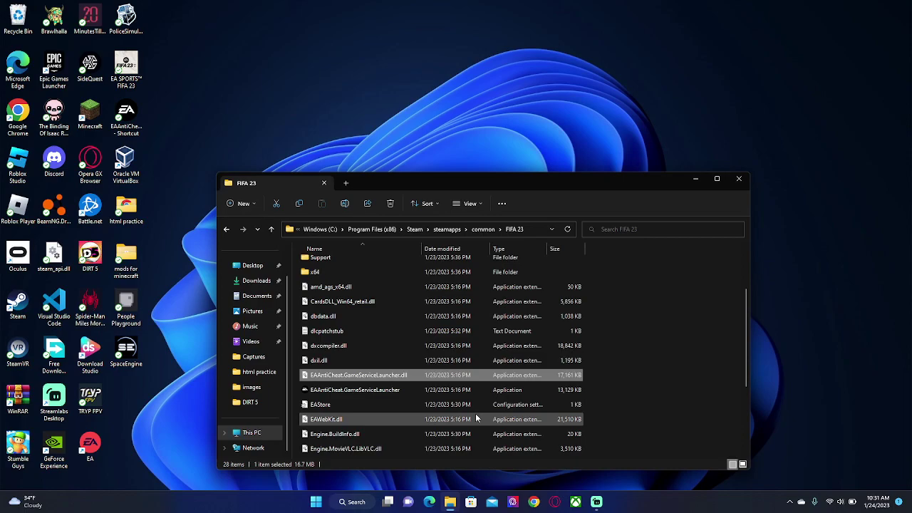
Step: View the Electronic Arts, Inc. certificate in EAAntiCheat.GameServiceLauncher's Digital Signatures, then close every dialog
right_click(354, 392)
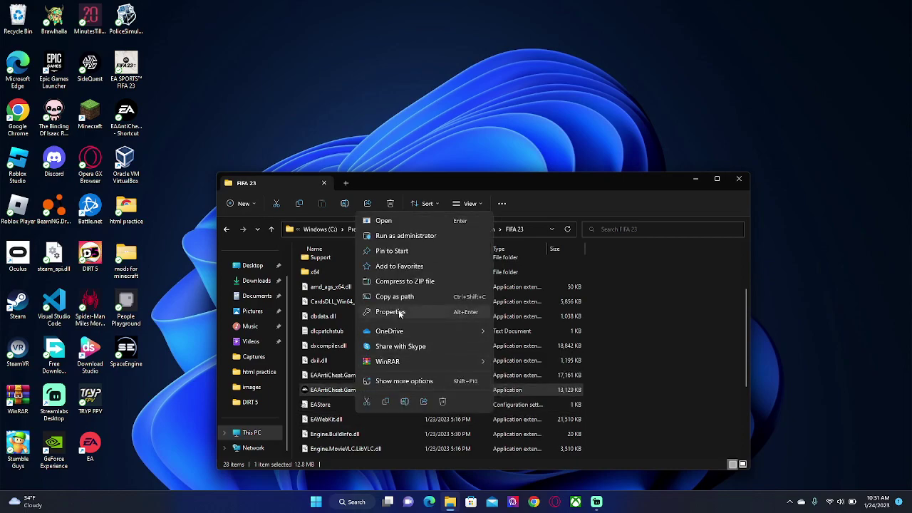
left_click(401, 312)
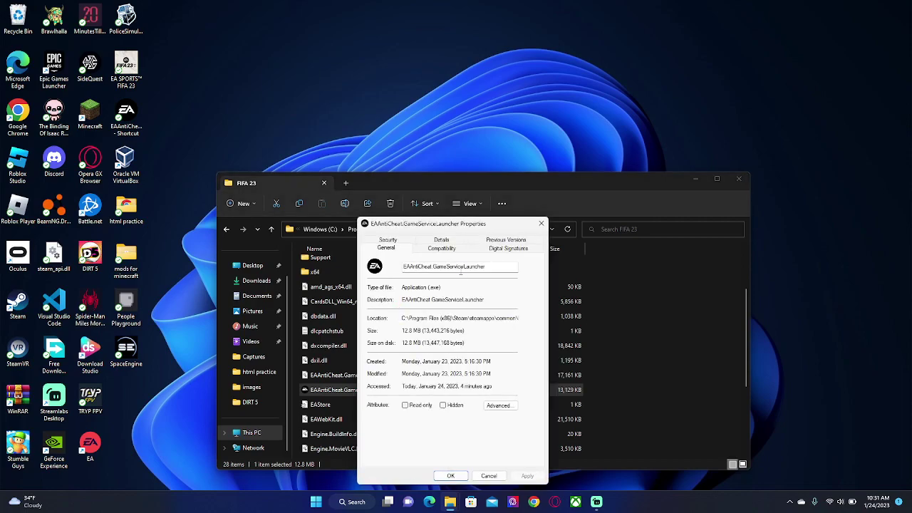
left_click(513, 248)
left_click(485, 288)
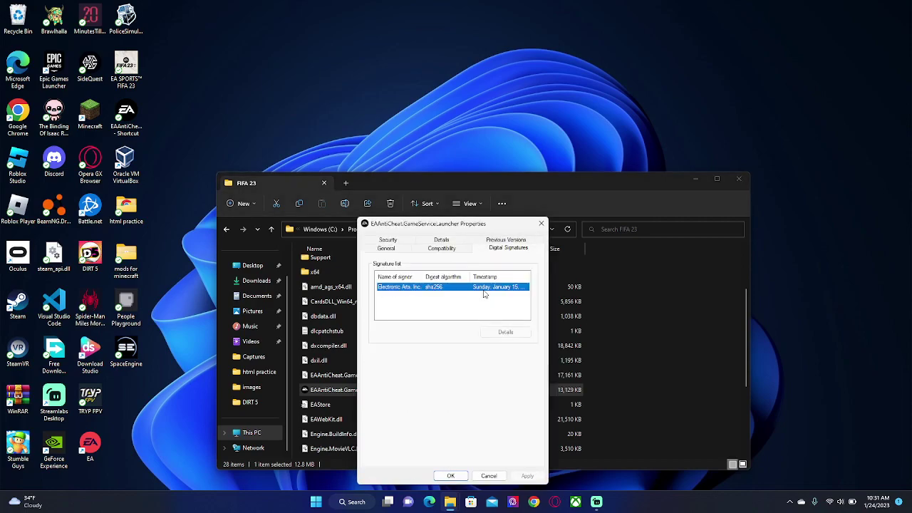
left_click(496, 331)
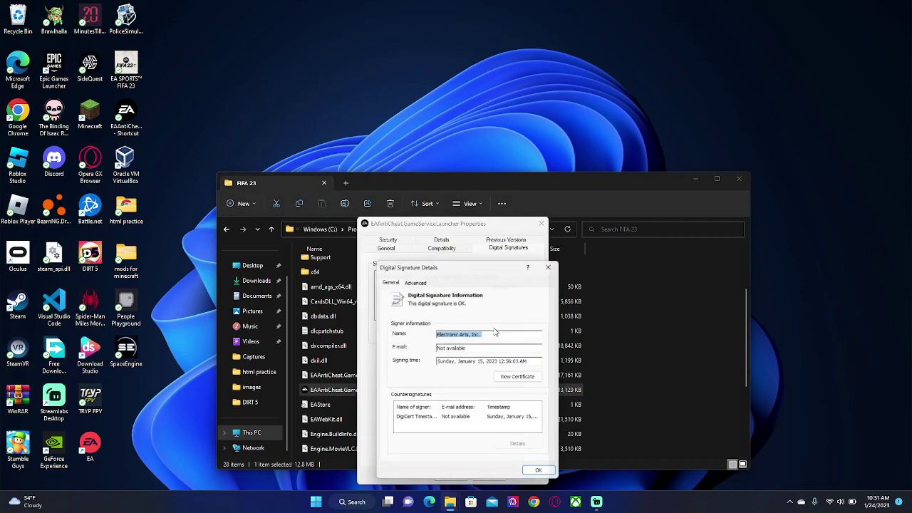
left_click(519, 378)
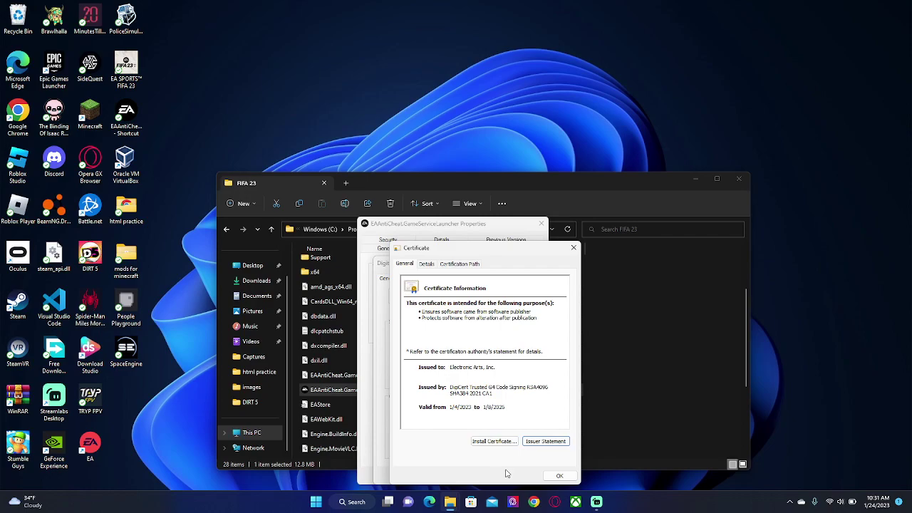
left_click(561, 476)
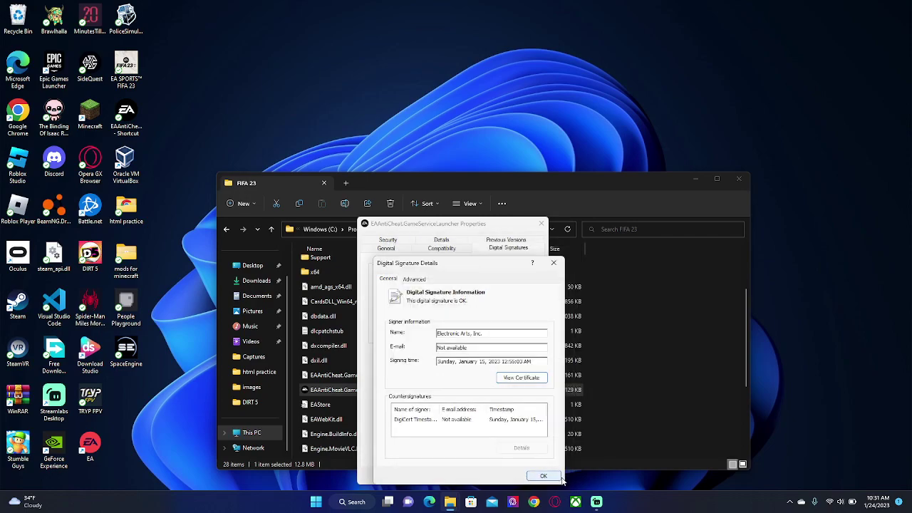
left_click(543, 476)
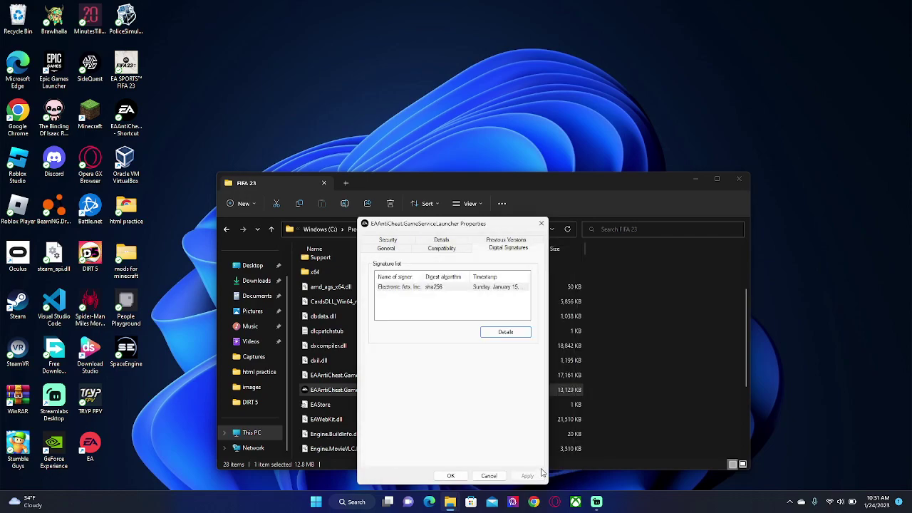
left_click(449, 477)
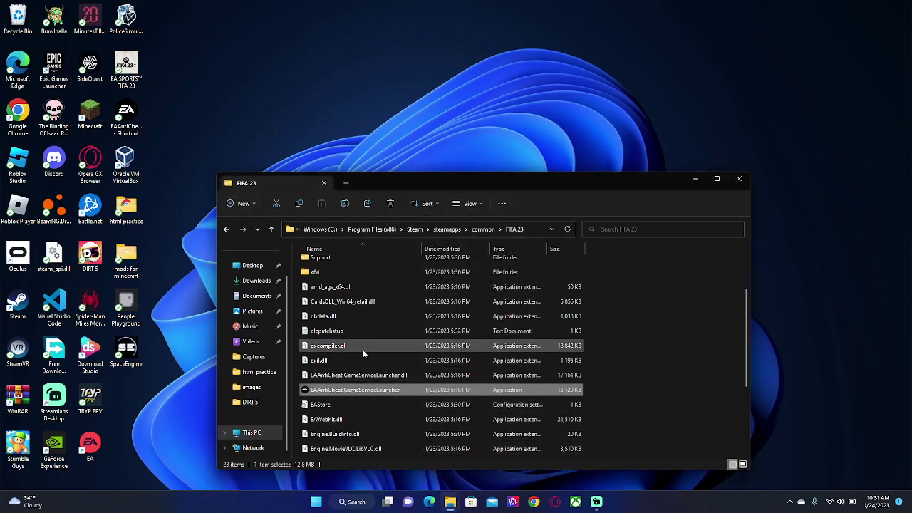
mouse_move(362, 349)
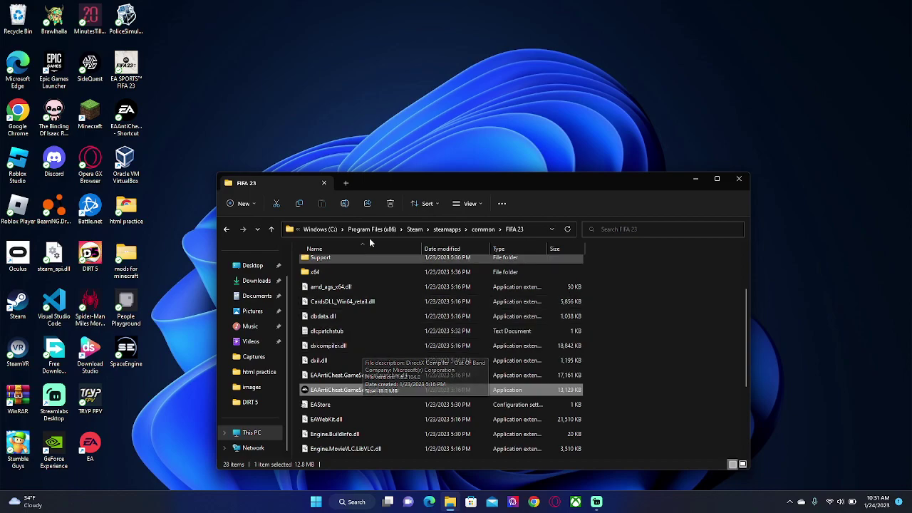
scroll(386, 370, "up", 1)
scroll(386, 370, "up", 1)
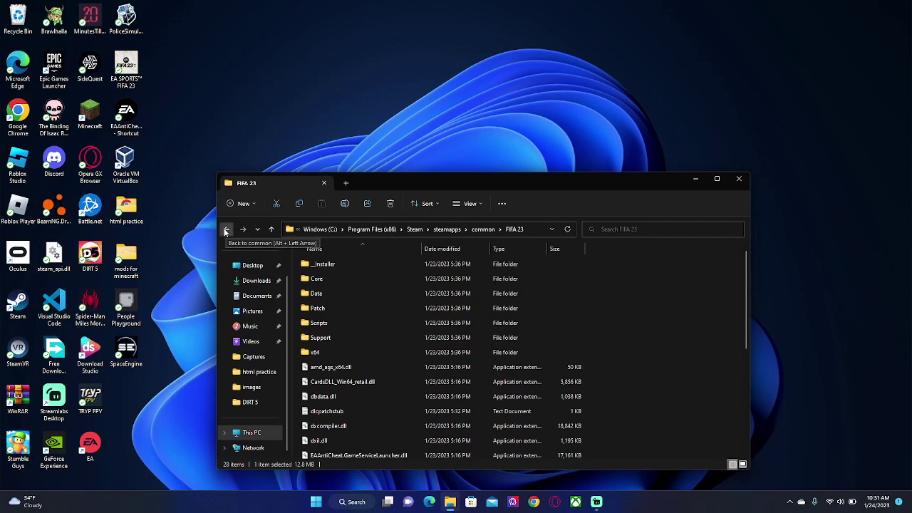
scroll(319, 363, "down", 2)
scroll(318, 363, "down", 3)
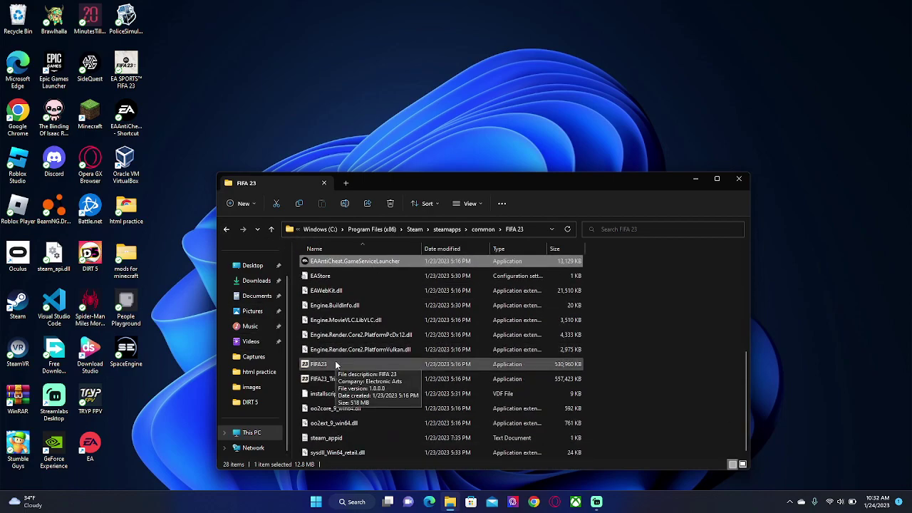
Step: Review FIFA23's Compatibility tab, confirm with OK, and close the FIFA 23 folder window
right_click(335, 364)
left_click(329, 364)
right_click(330, 364)
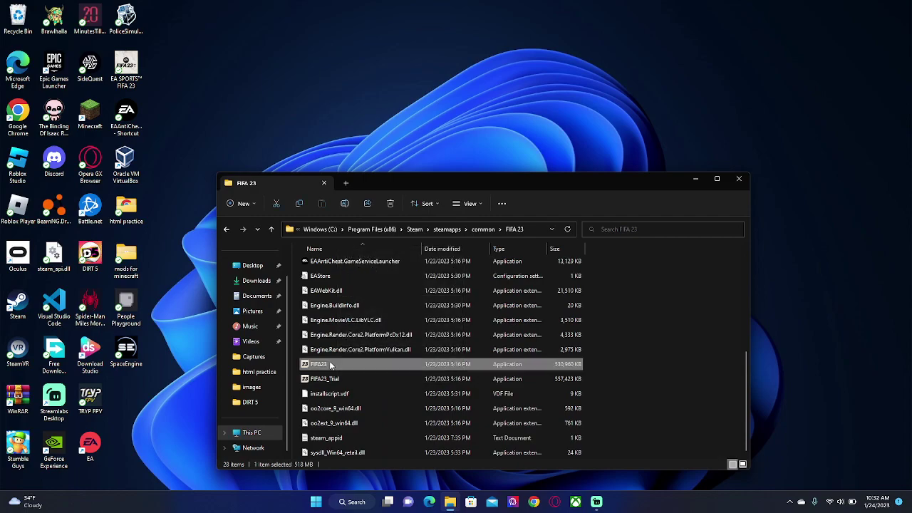
left_click(366, 284)
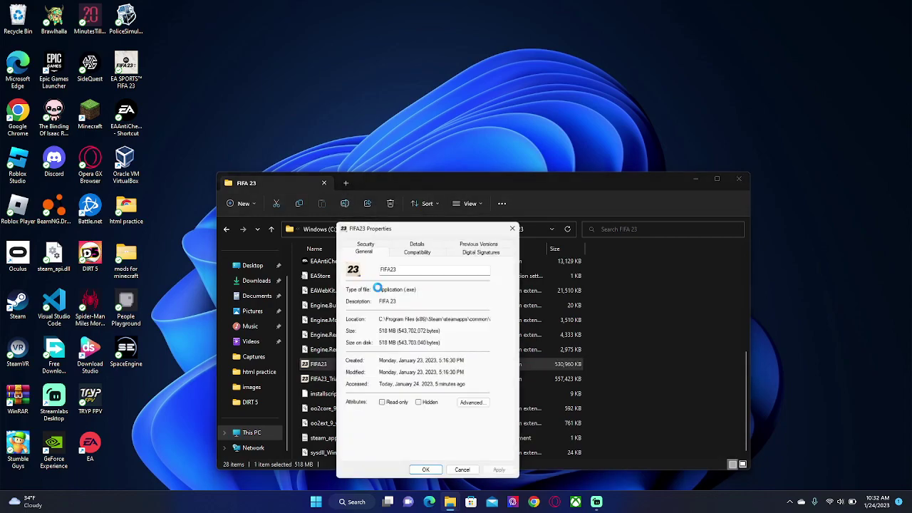
left_click(418, 248)
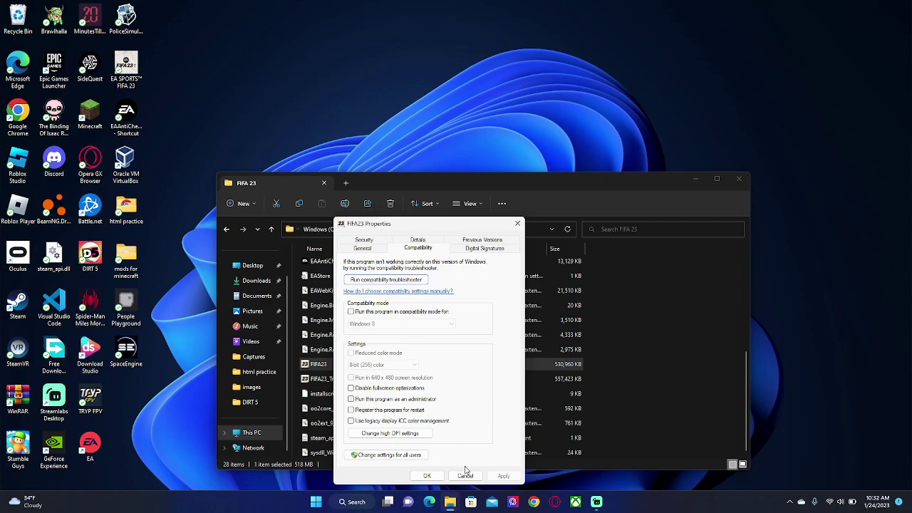
left_click(427, 476)
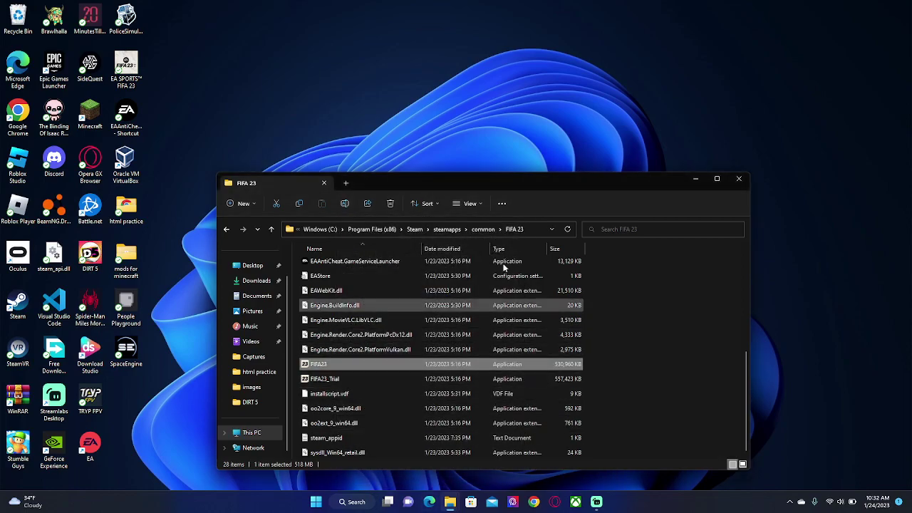
left_click(738, 179)
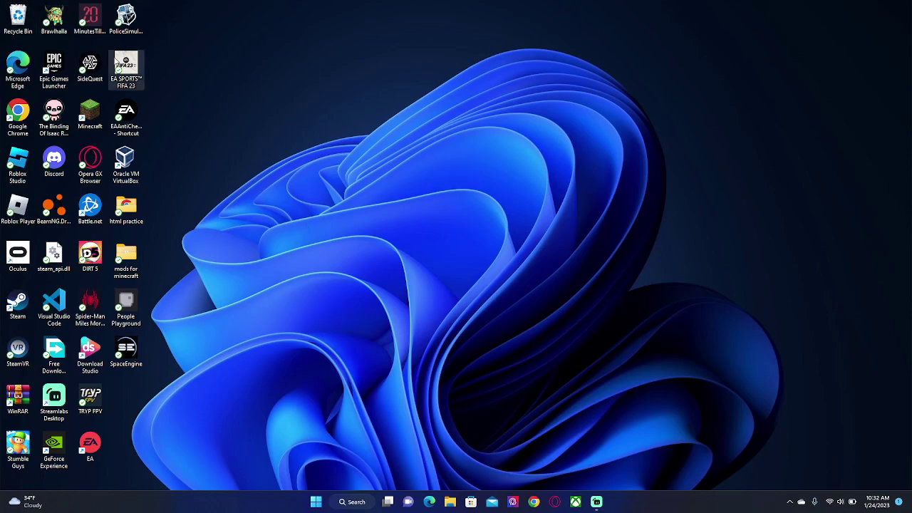
Step: Launch the game from the EA SPORTS FIFA 23 desktop shortcut
double_click(132, 69)
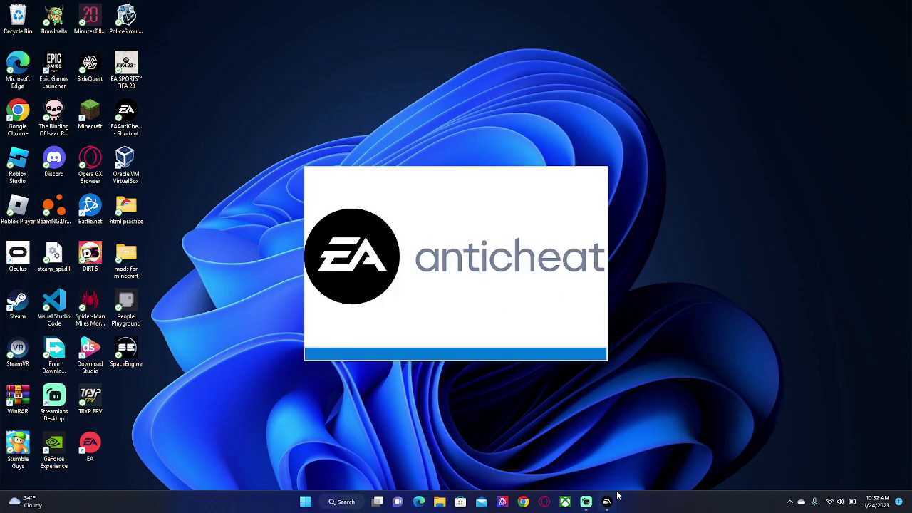
Step: Wait for FIFA 23 to load past its splash screen to the LOAD screen
mouse_move(618, 495)
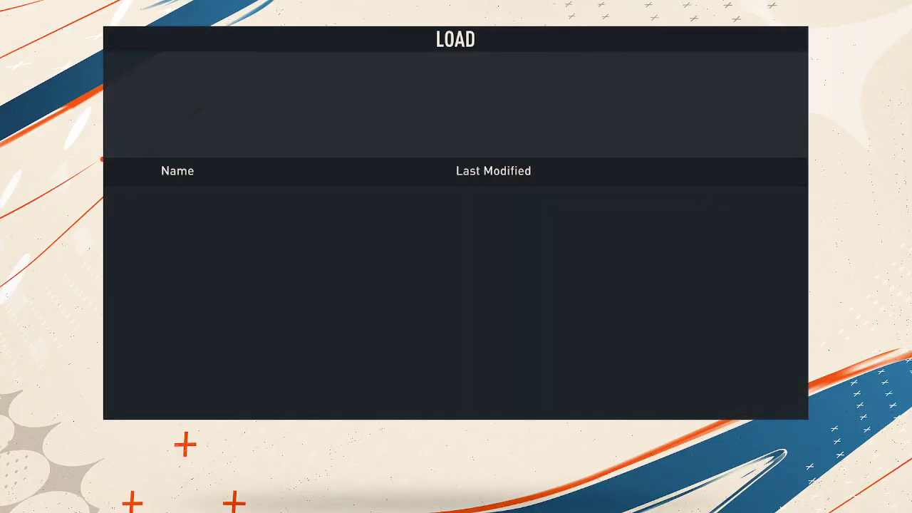
Step: Close the FIFA 23 game and the EA app window, bringing Streamlabs Desktop forward
key("super")
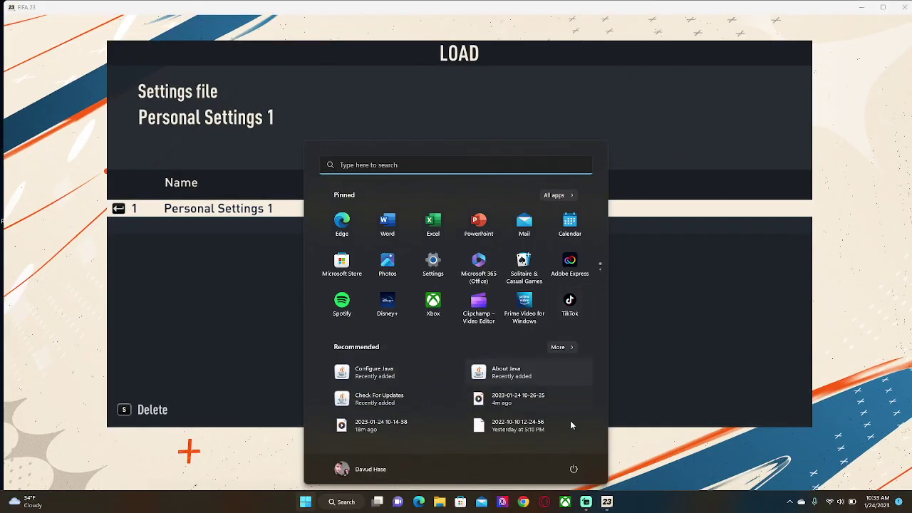
mouse_move(607, 501)
left_click(647, 422)
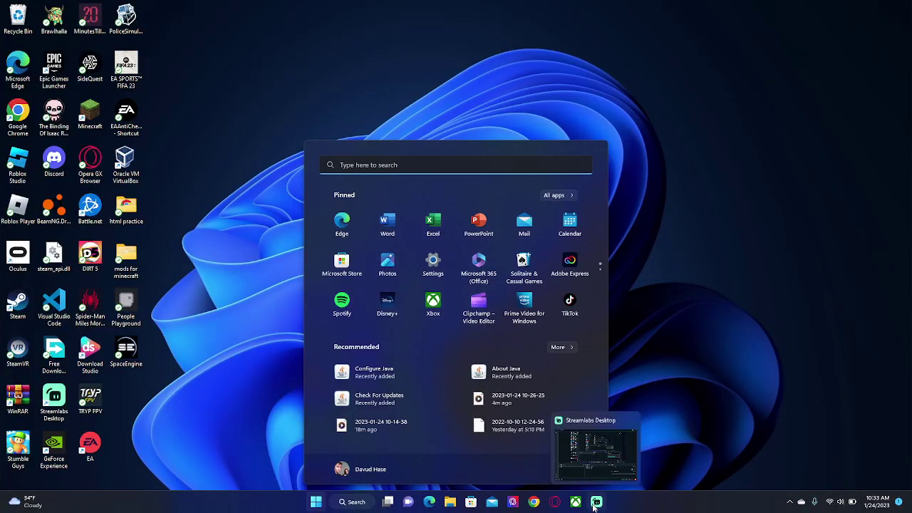
left_click(597, 449)
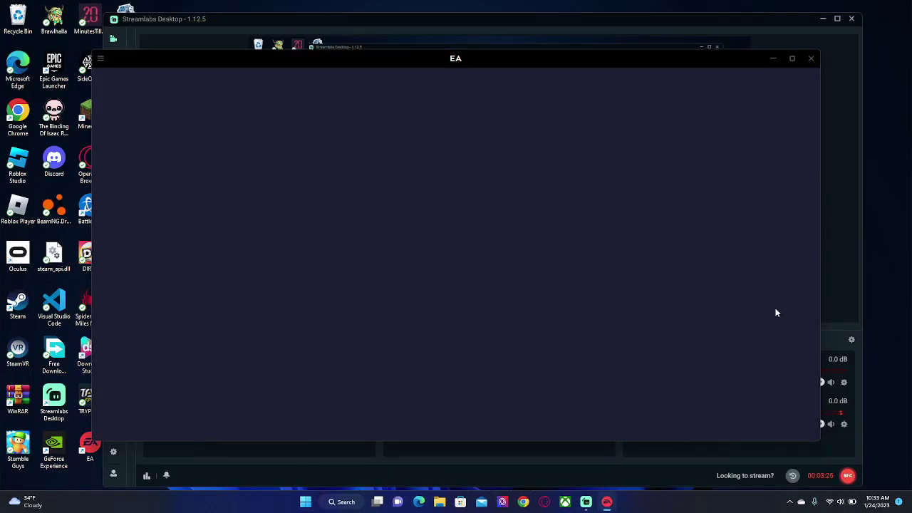
left_click(810, 59)
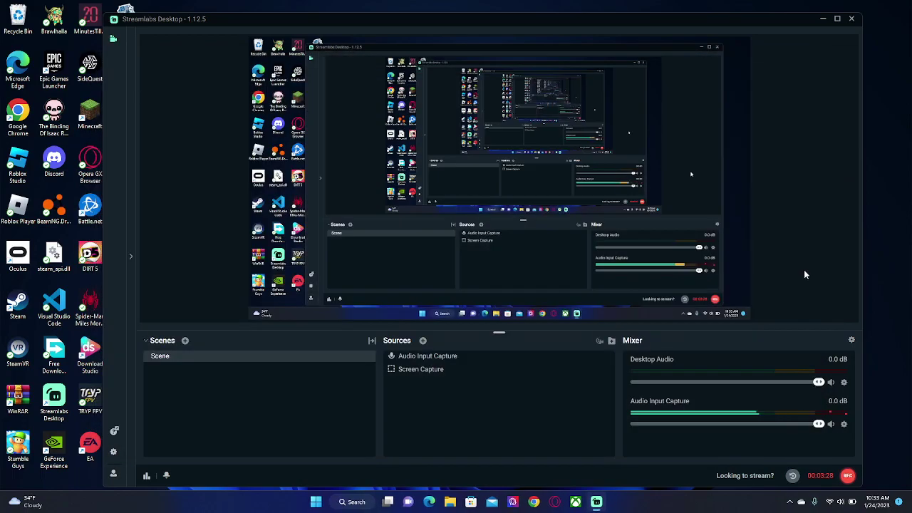